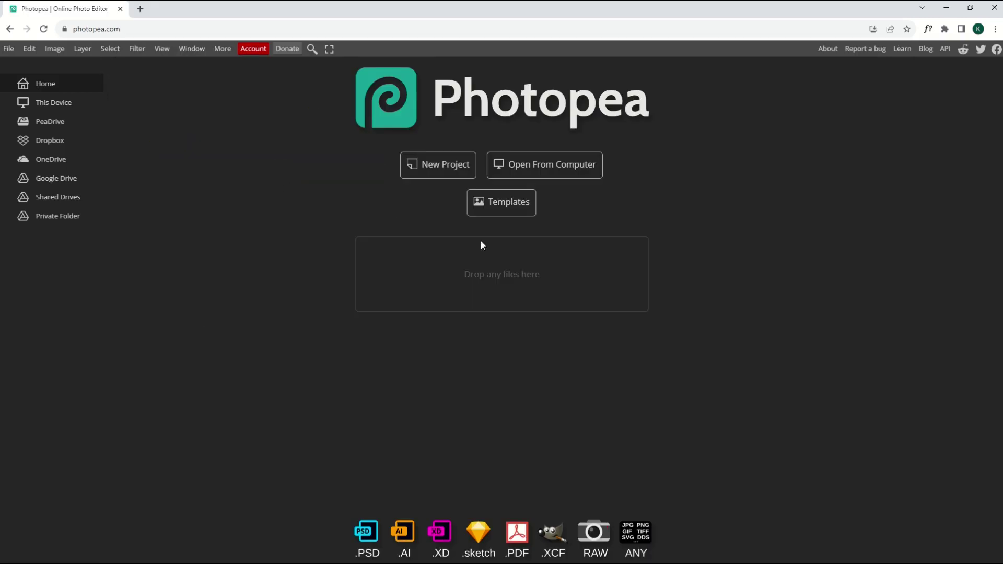
- Create a 4060 × 2900 px document with a transparent background
{"action": "left_click", "coordinate": [426, 166]}
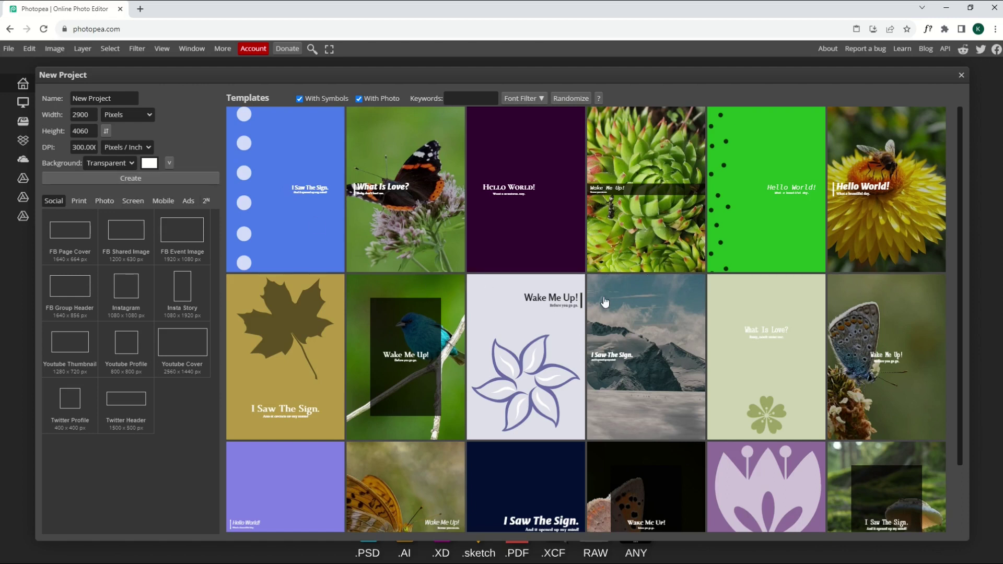
{"action": "double_click", "coordinate": [84, 115]}
{"action": "type", "text": "4060"}
{"action": "key", "text": "Tab"}
{"action": "type", "text": "2"}
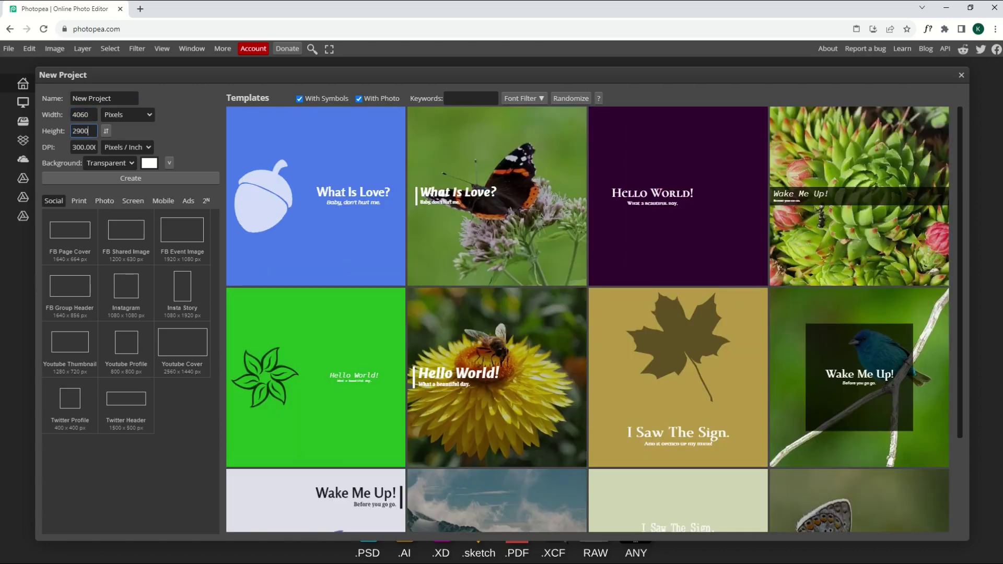
{"action": "left_click", "coordinate": [107, 166]}
{"action": "left_click", "coordinate": [107, 168]}
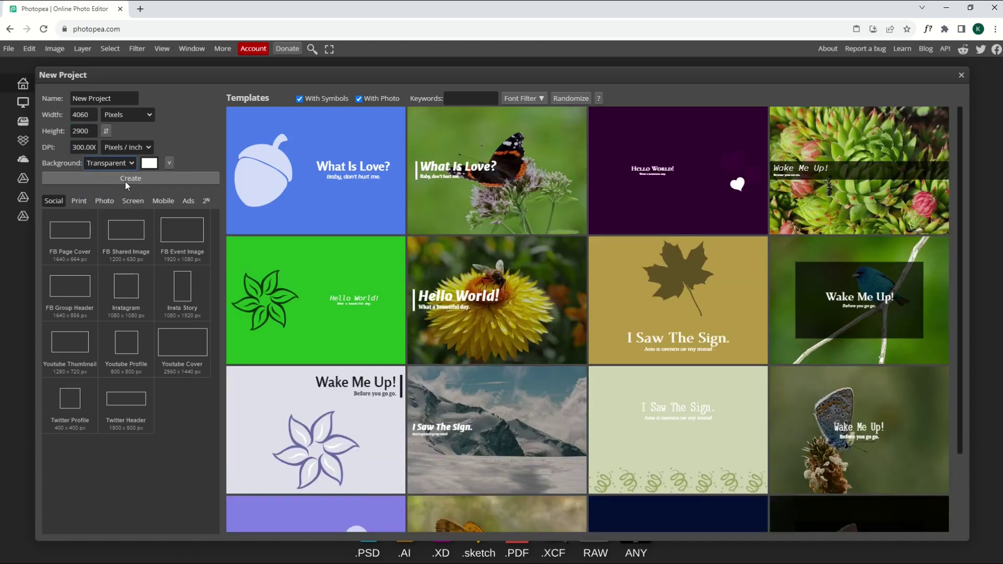
{"action": "left_click", "coordinate": [125, 179]}
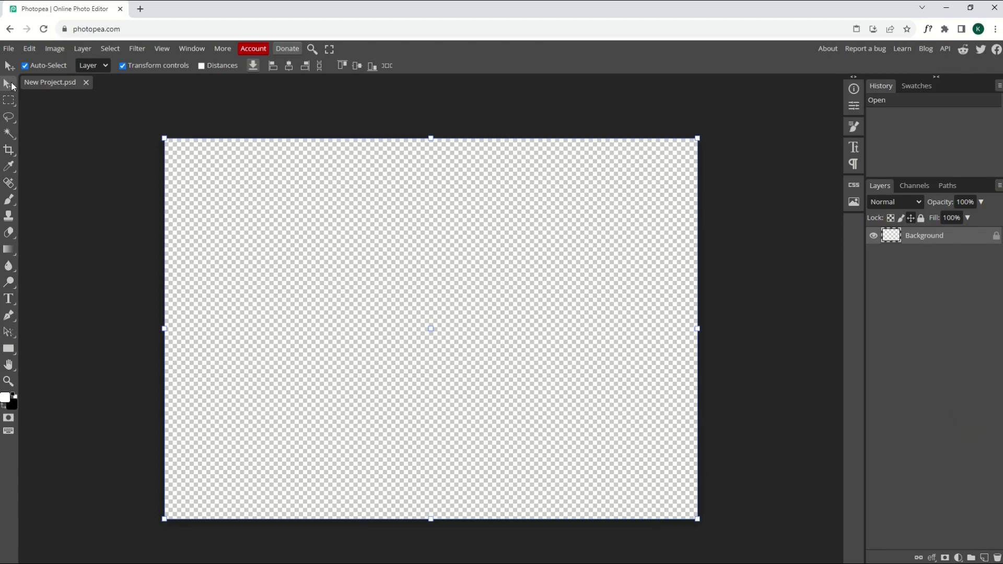
- Place the Amsterdam canal night photo and rename its layer 'Color'
{"action": "left_click", "coordinate": [8, 48]}
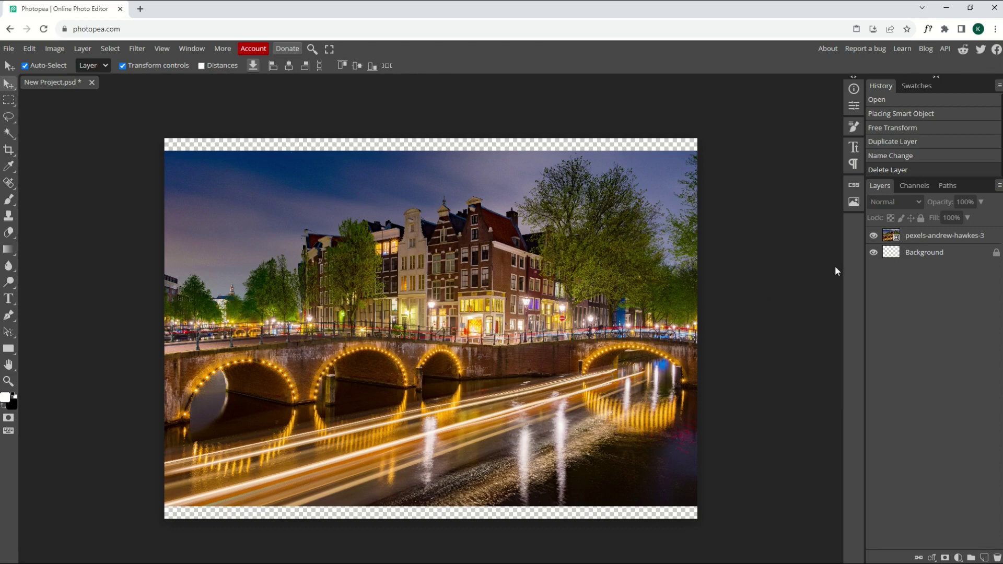
{"action": "left_click", "coordinate": [911, 238]}
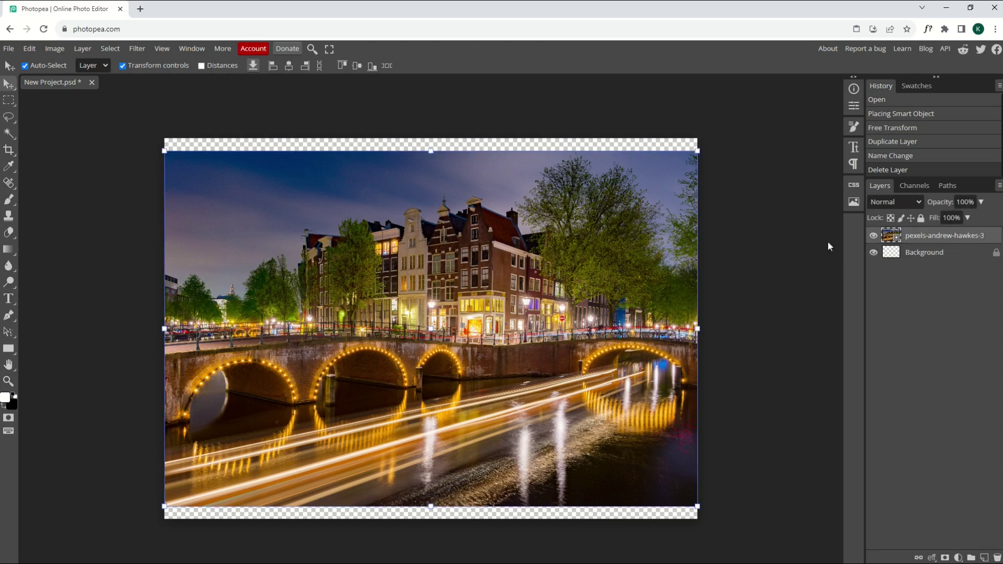
{"action": "double_click", "coordinate": [921, 242]}
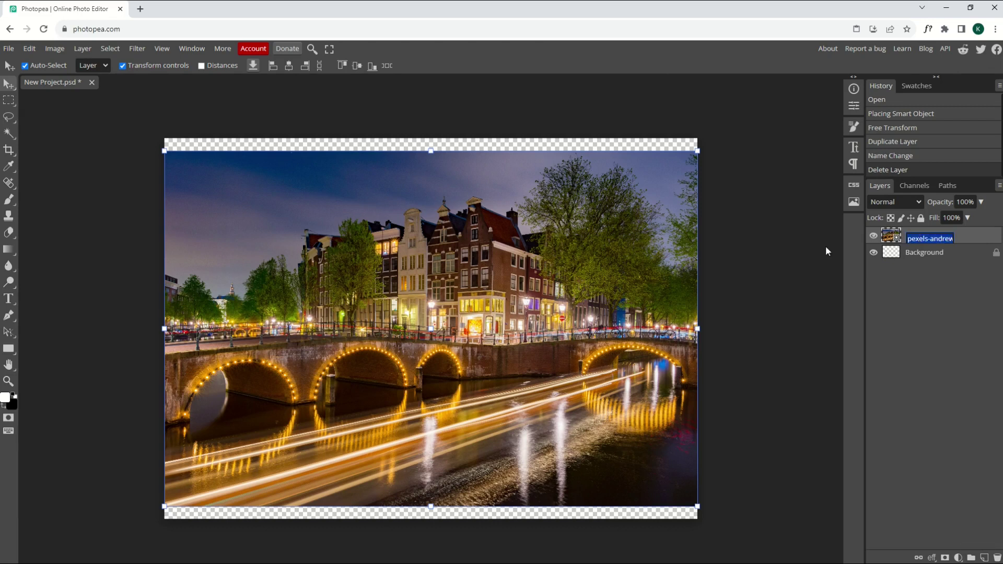
{"action": "type", "text": "Color"}
{"action": "key", "text": "Return"}
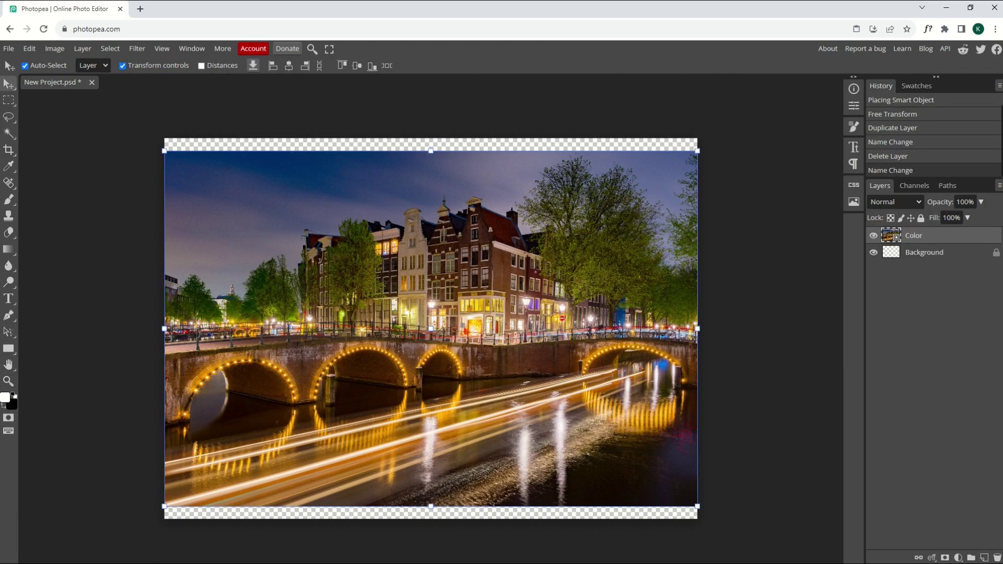
- Duplicate the Color layer and rename the copy 'Black and White'
{"action": "right_click", "coordinate": [909, 238]}
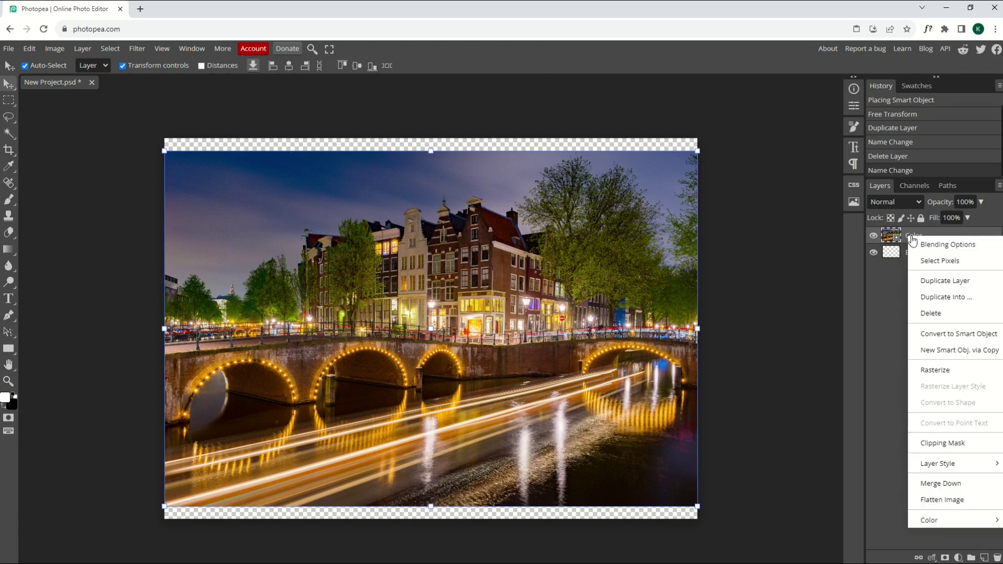
{"action": "left_click", "coordinate": [932, 282]}
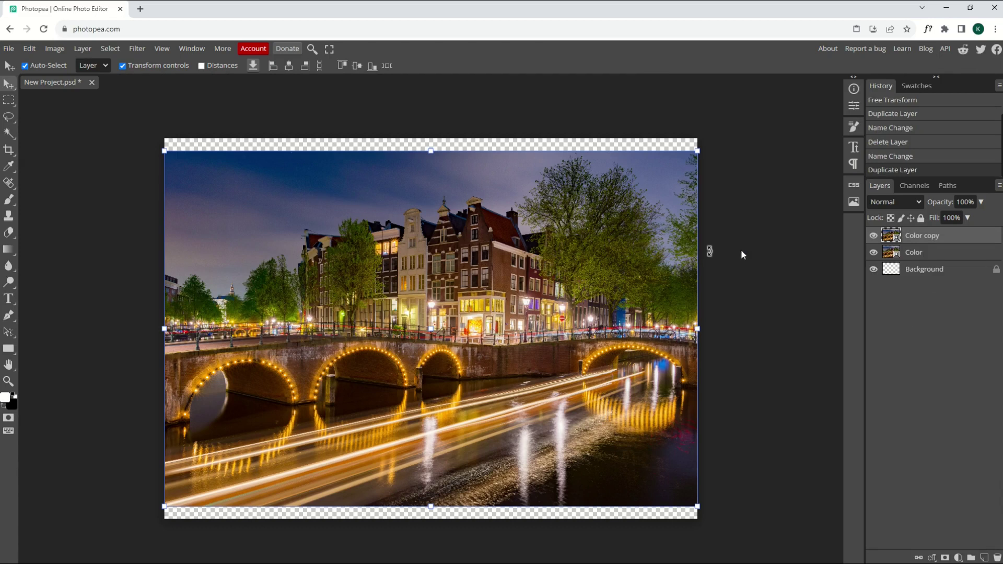
{"action": "double_click", "coordinate": [913, 239]}
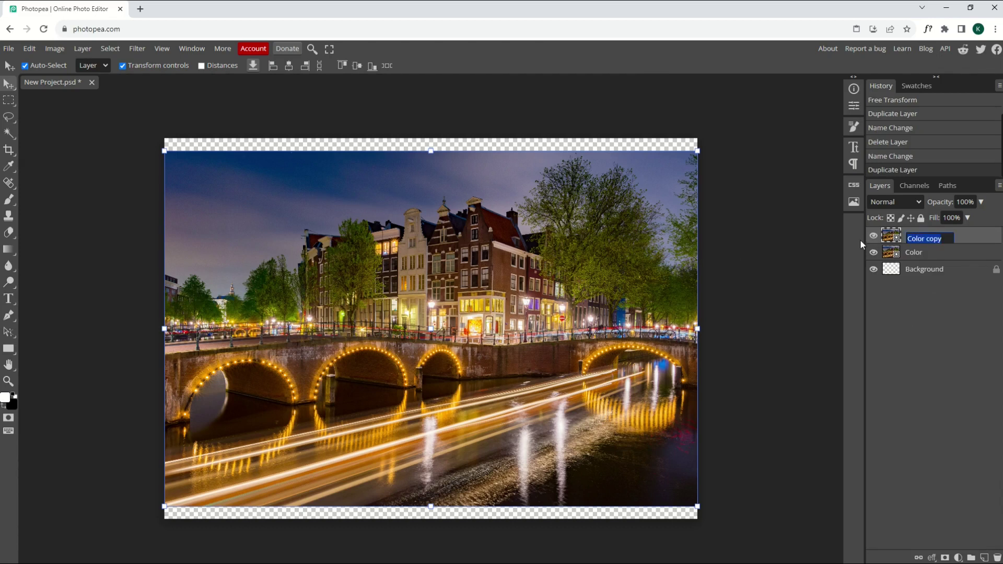
{"action": "type", "text": "Black"}
{"action": "type", "text": " and White"}
{"action": "key", "text": "Return"}
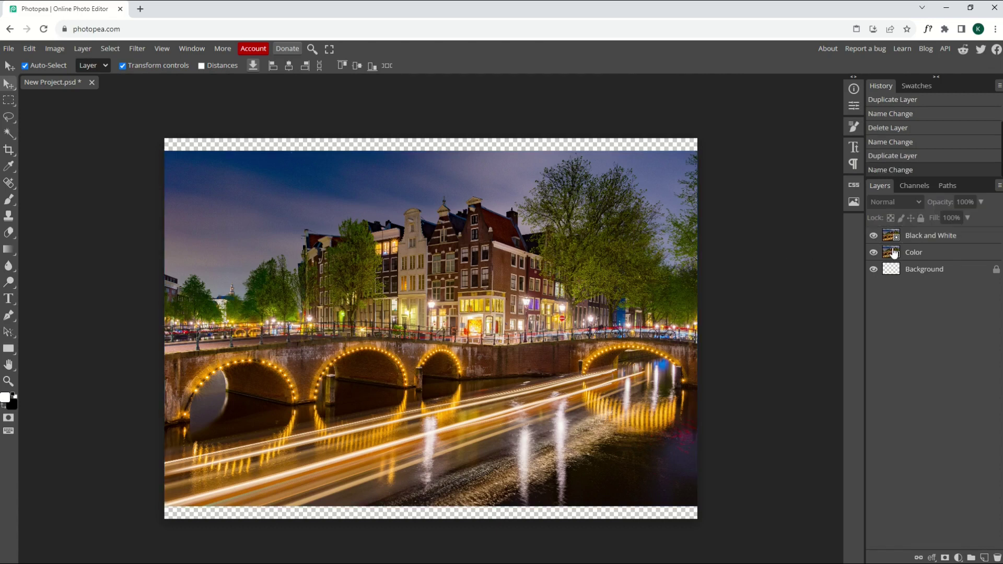
- Select the Black and White layer and toggle the transform handles off and back on
{"action": "left_click", "coordinate": [942, 242]}
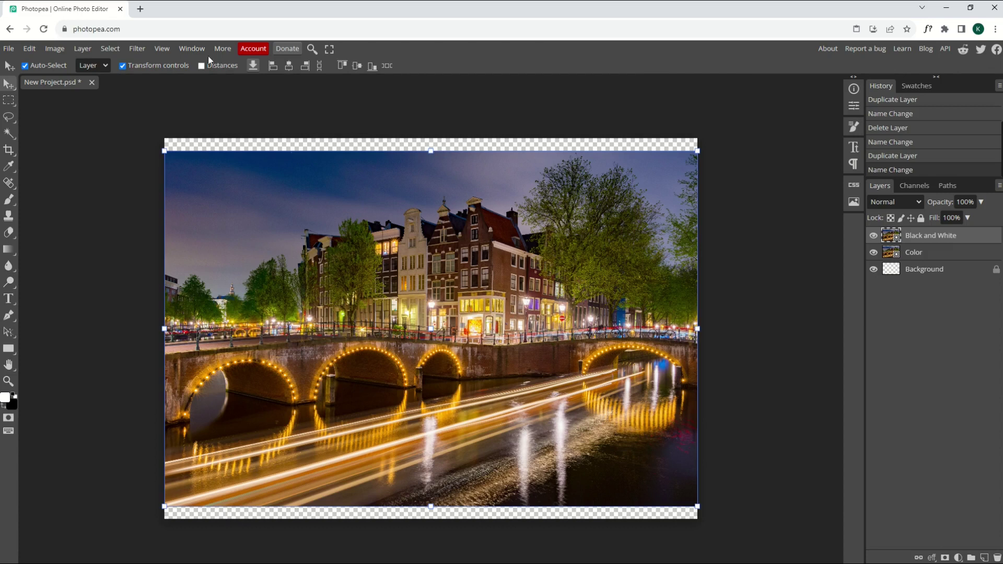
{"action": "left_click", "coordinate": [123, 66]}
{"action": "left_click", "coordinate": [123, 66]}
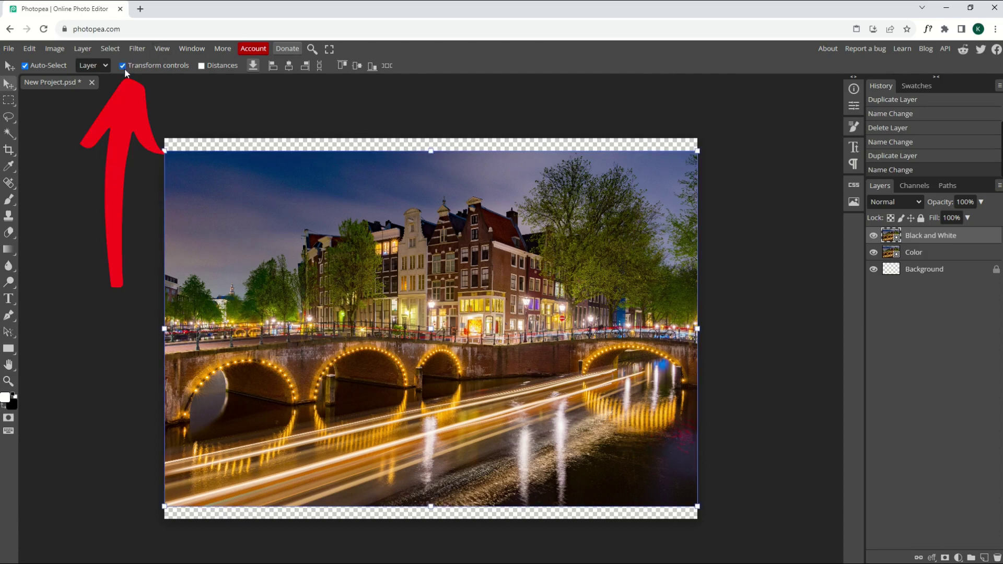
{"action": "left_click", "coordinate": [123, 66]}
{"action": "left_click", "coordinate": [123, 66]}
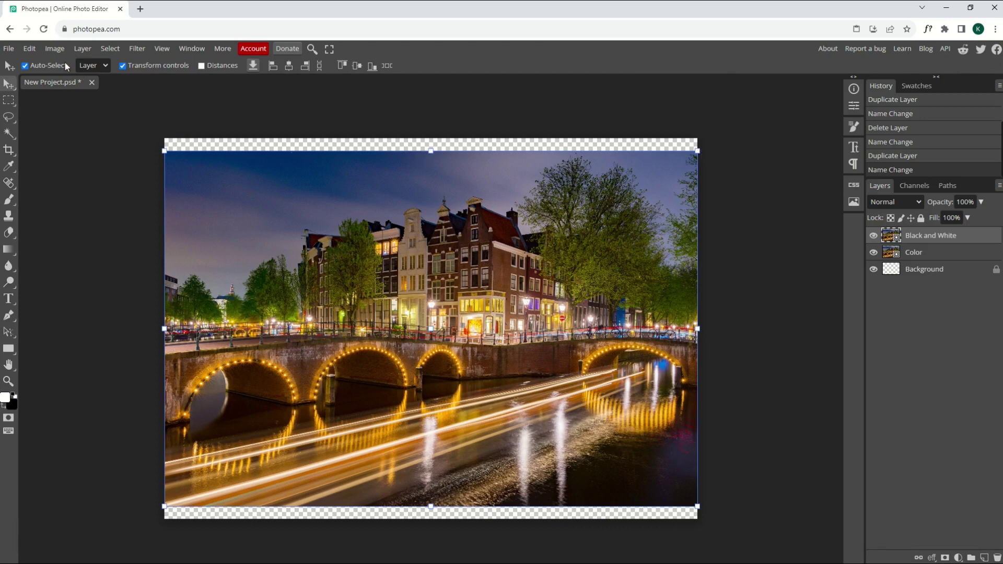
- Apply a Black & White adjustment with default sliders, then deselect the layer
{"action": "left_click", "coordinate": [55, 49]}
{"action": "mouse_move", "coordinate": [64, 84]}
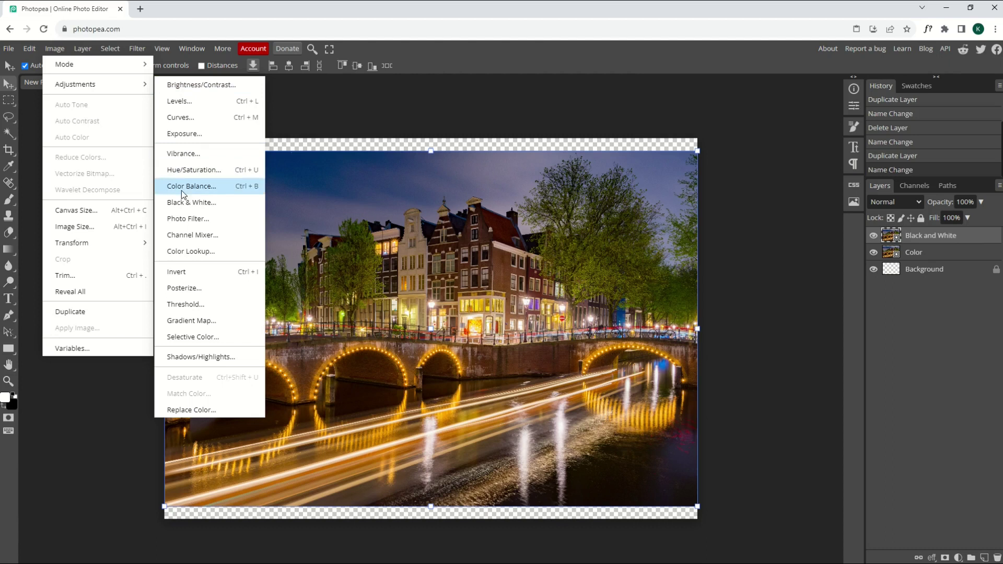
{"action": "left_click", "coordinate": [243, 207]}
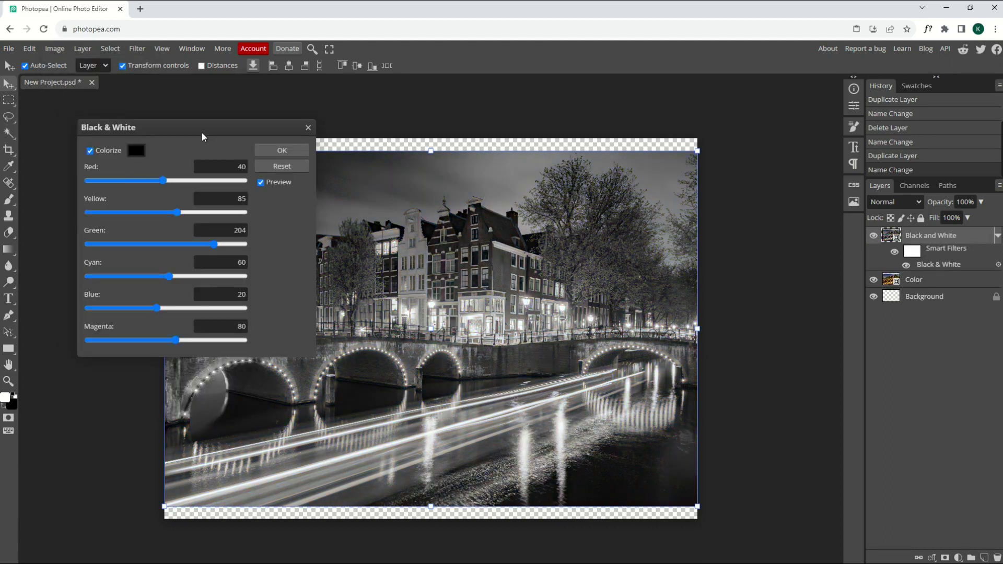
{"action": "left_click_drag", "start_coordinate": [186, 130], "coordinate": [240, 222]}
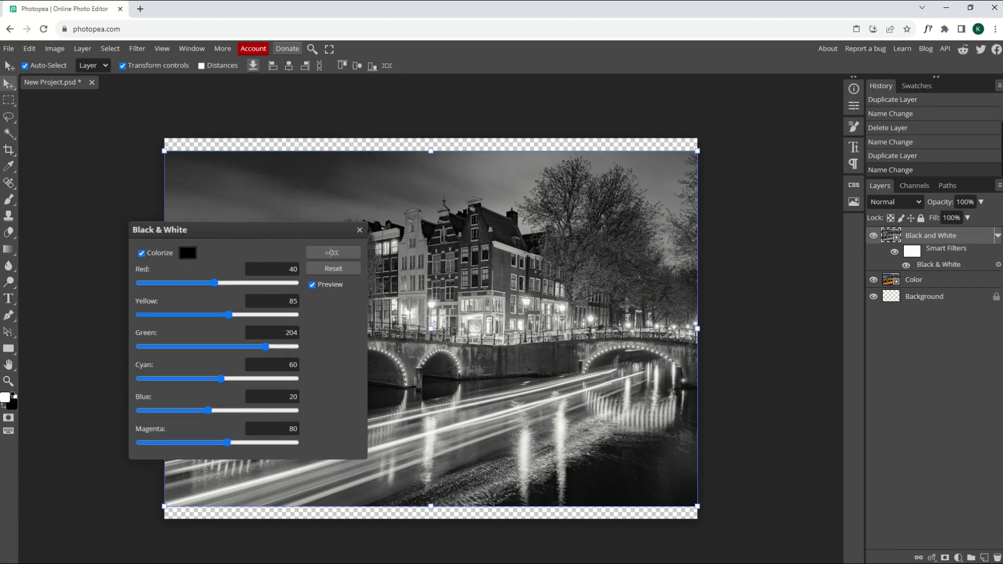
{"action": "left_click", "coordinate": [334, 239]}
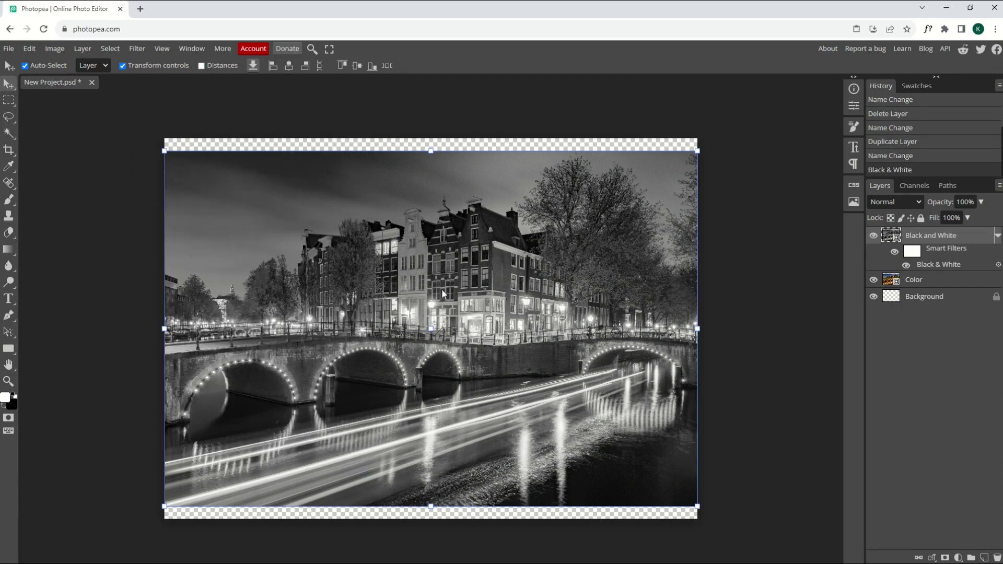
{"action": "left_click", "coordinate": [829, 301]}
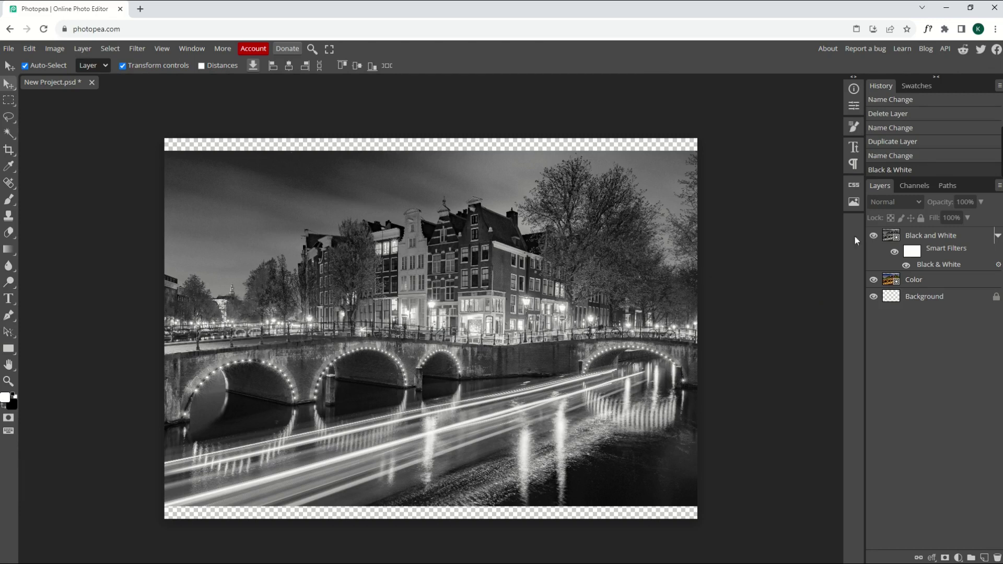
- Toggle the Black and White layer's visibility to compare, leaving it visible
{"action": "left_click", "coordinate": [872, 236]}
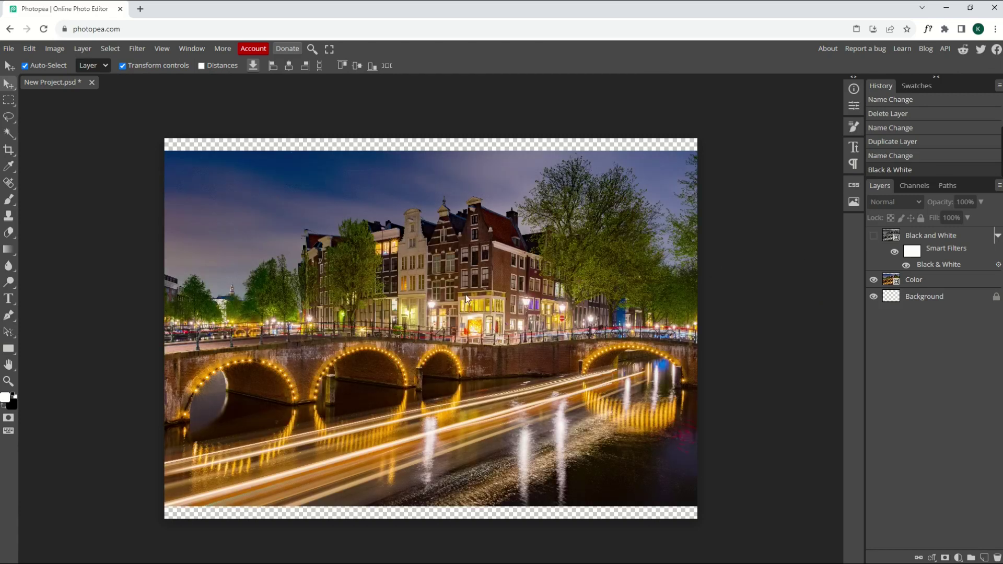
{"action": "left_click", "coordinate": [873, 235]}
{"action": "left_click", "coordinate": [873, 236]}
{"action": "left_click", "coordinate": [873, 236]}
{"action": "left_click", "coordinate": [873, 235]}
{"action": "left_click", "coordinate": [873, 236]}
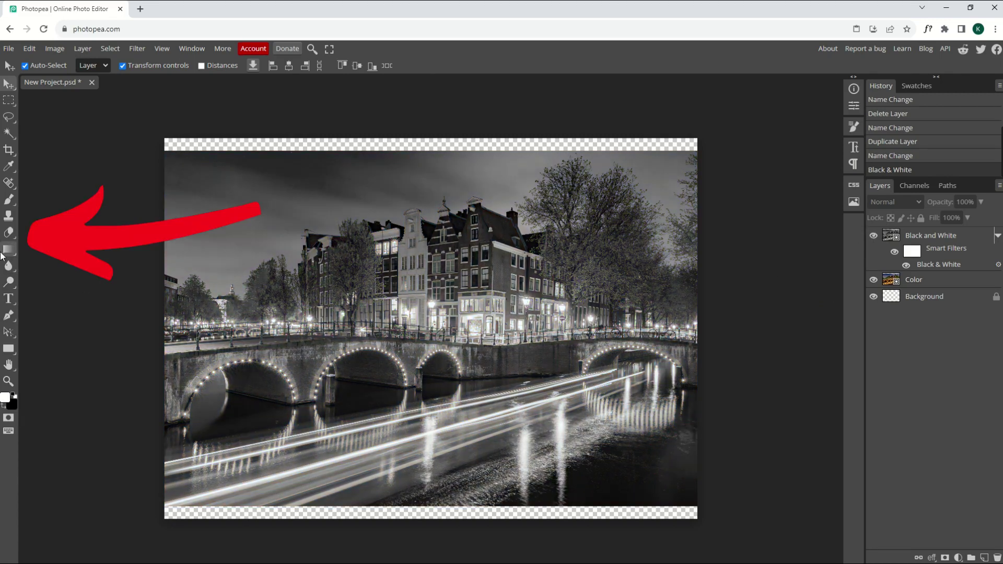
- Switch to the standard Eraser and shrink its brush to 21 px
{"action": "right_click", "coordinate": [7, 235]}
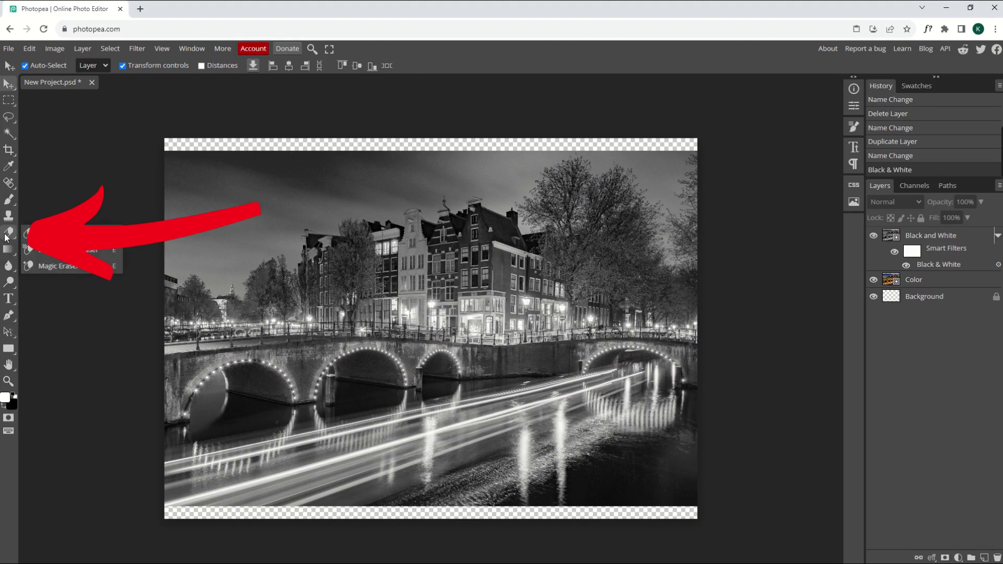
{"action": "left_click", "coordinate": [58, 238]}
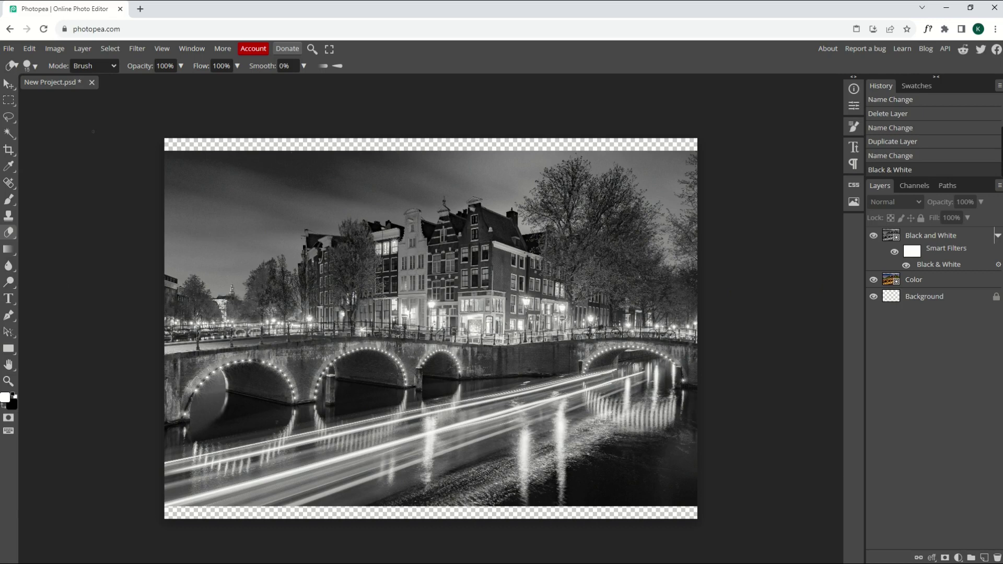
{"action": "left_click", "coordinate": [29, 65]}
{"action": "mouse_move", "coordinate": [93, 95]}
{"action": "left_mouse_down"}
{"action": "mouse_move", "coordinate": [131, 96]}
{"action": "mouse_move", "coordinate": [206, 165]}
{"action": "left_mouse_up"}
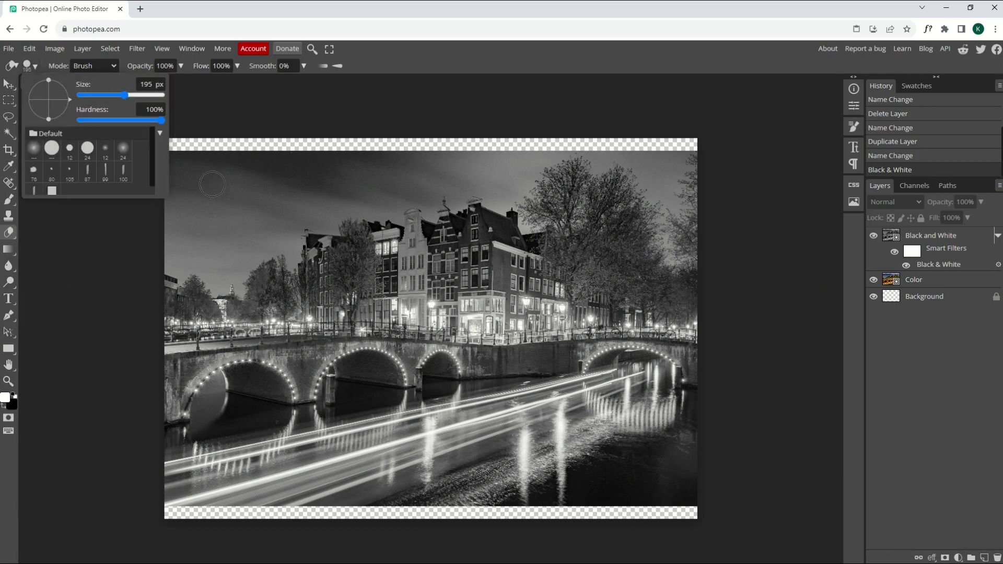
{"action": "key", "text": "bracketleft"}
{"action": "key", "text": "bracketleft"}
{"action": "key", "text": "bracketleft"}
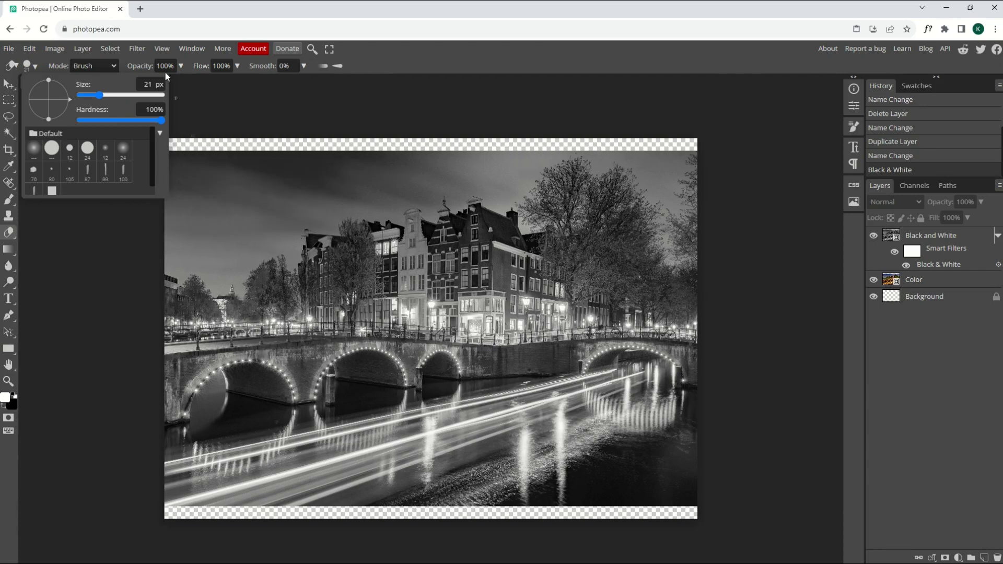
- Zoom in twice on the bridge and canal houses
{"action": "left_click", "coordinate": [161, 48]}
{"action": "left_click", "coordinate": [174, 64]}
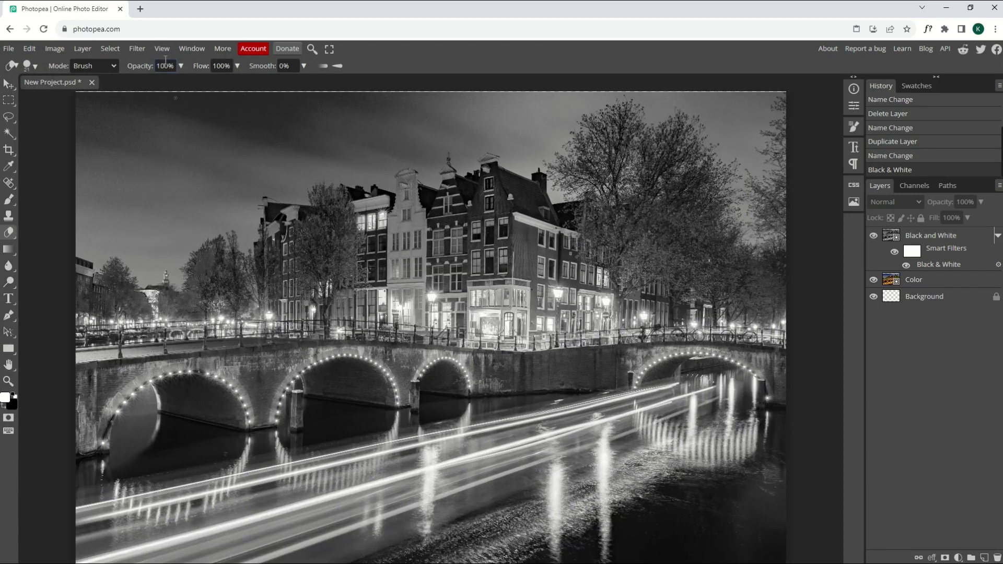
{"action": "left_click", "coordinate": [161, 48]}
{"action": "left_click", "coordinate": [173, 65]}
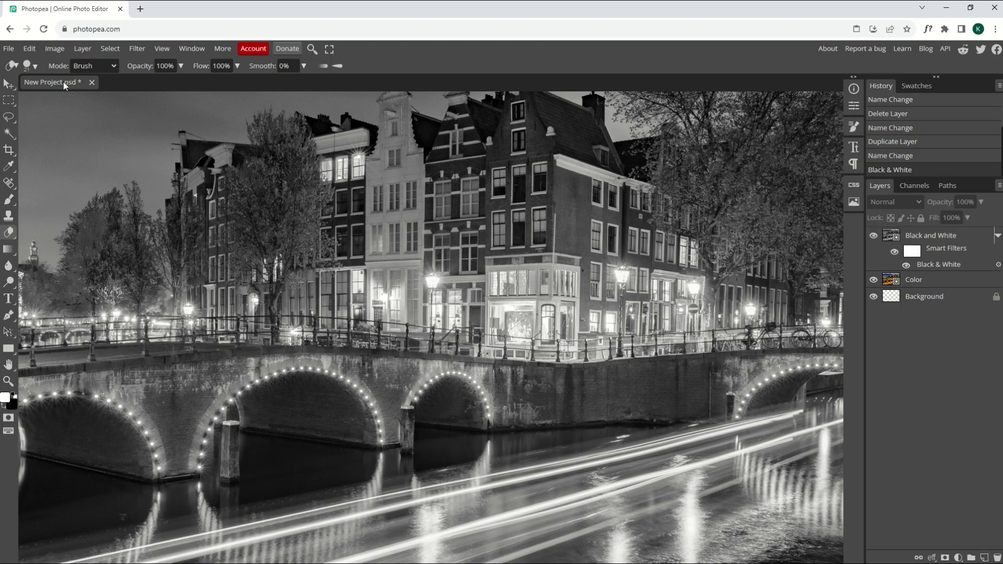
- Set eraser hardness to 100% and rasterize the Black and White layer for erasing
{"action": "left_click", "coordinate": [30, 66]}
{"action": "mouse_move", "coordinate": [126, 120]}
{"action": "left_mouse_down"}
{"action": "mouse_move", "coordinate": [162, 121]}
{"action": "mouse_move", "coordinate": [78, 121]}
{"action": "left_mouse_up"}
{"action": "left_click", "coordinate": [923, 239]}
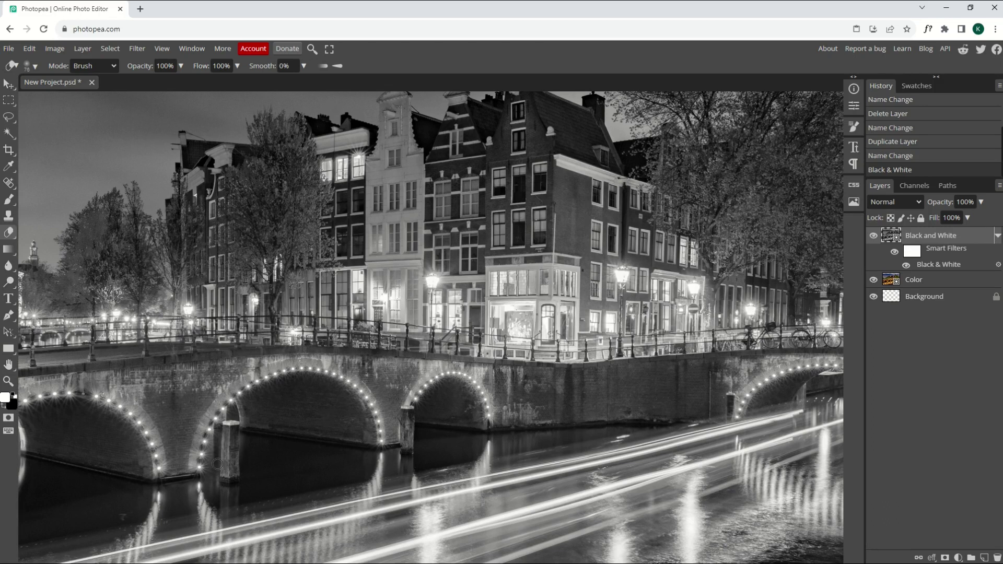
{"action": "left_click", "coordinate": [199, 468]}
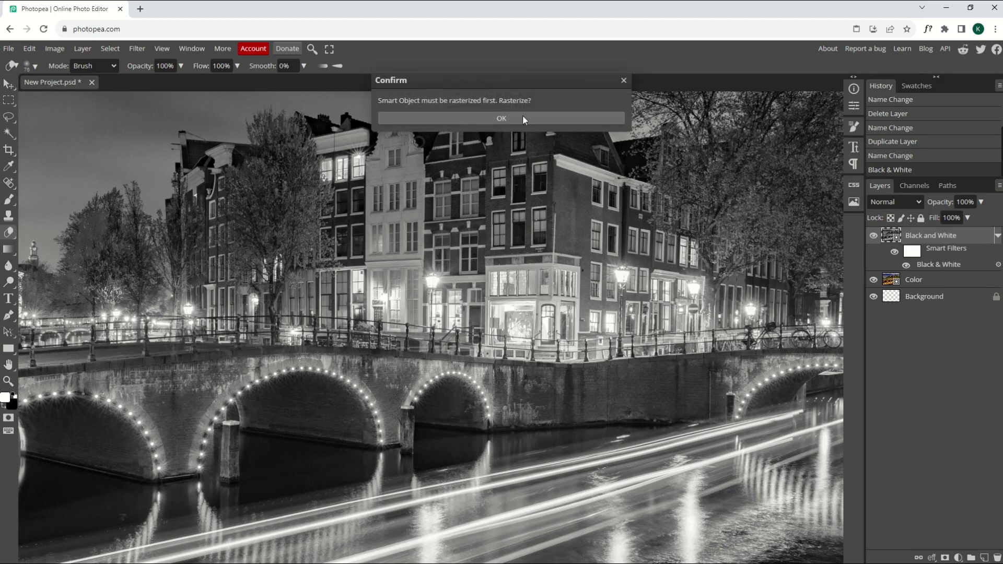
{"action": "left_click", "coordinate": [487, 118]}
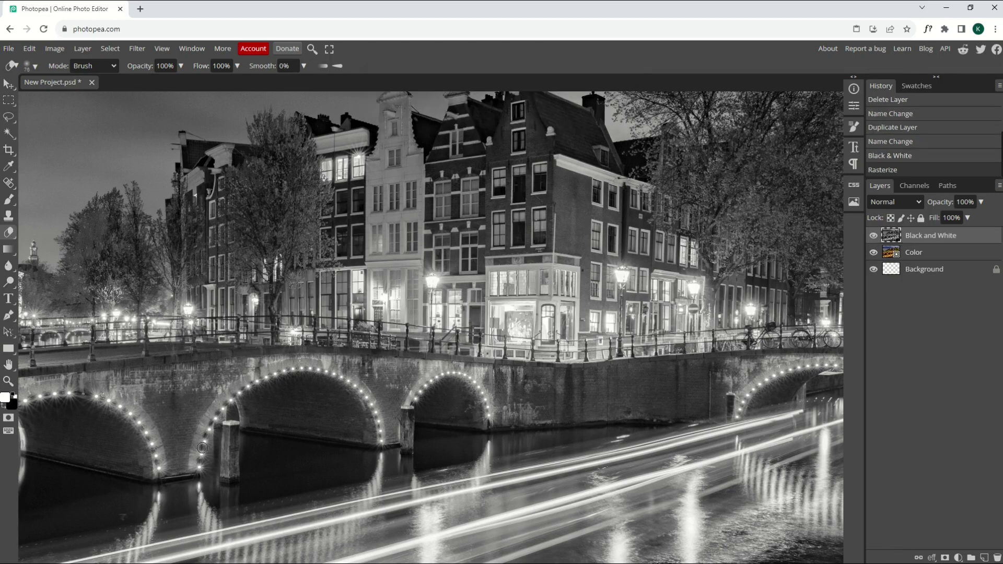
- Erase the left-side arch lights, working upward, to reveal their orange colour
{"action": "left_click", "coordinate": [199, 468]}
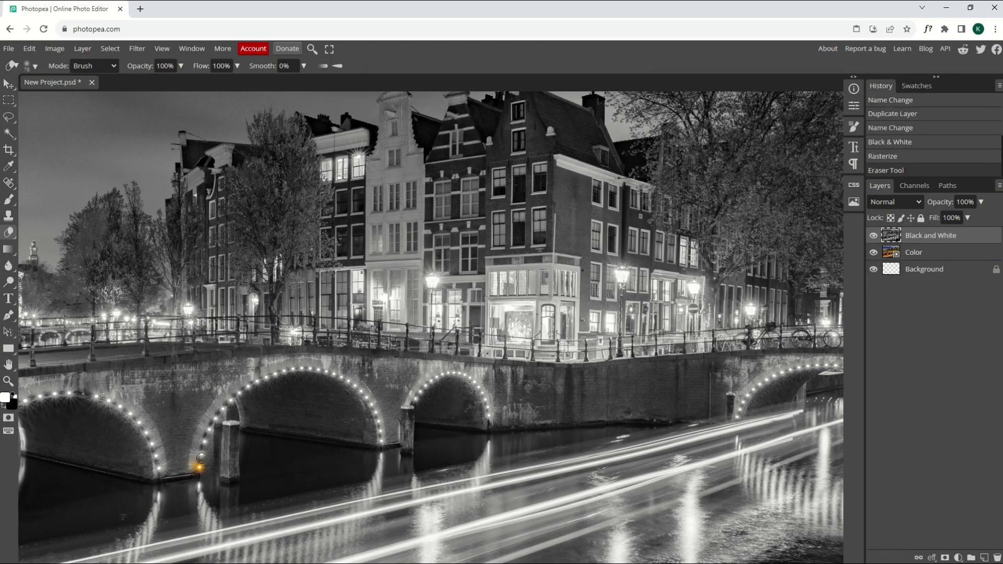
{"action": "left_click", "coordinate": [202, 455]}
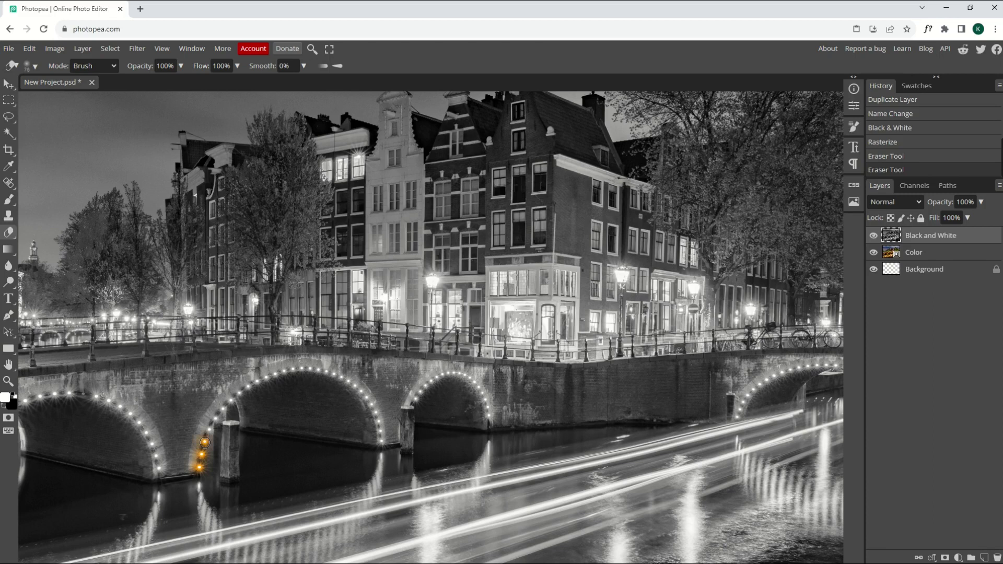
{"action": "left_click", "coordinate": [204, 442]}
{"action": "left_click", "coordinate": [207, 429]}
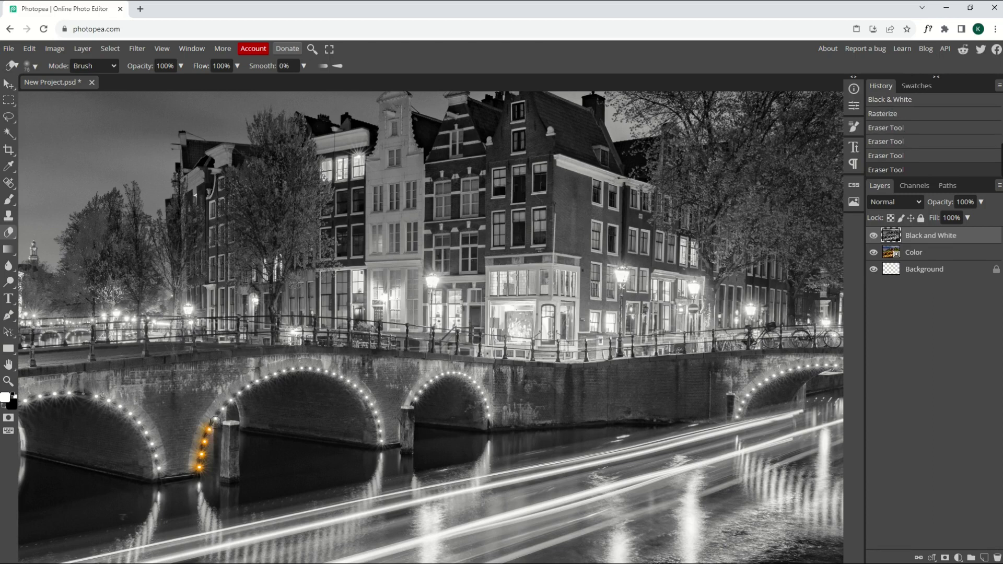
{"action": "left_click", "coordinate": [215, 420]}
{"action": "left_click", "coordinate": [222, 409]}
{"action": "left_click", "coordinate": [234, 397]}
{"action": "left_click", "coordinate": [241, 392]}
{"action": "left_click", "coordinate": [248, 388]}
{"action": "left_click", "coordinate": [258, 383]}
{"action": "left_click", "coordinate": [269, 377]}
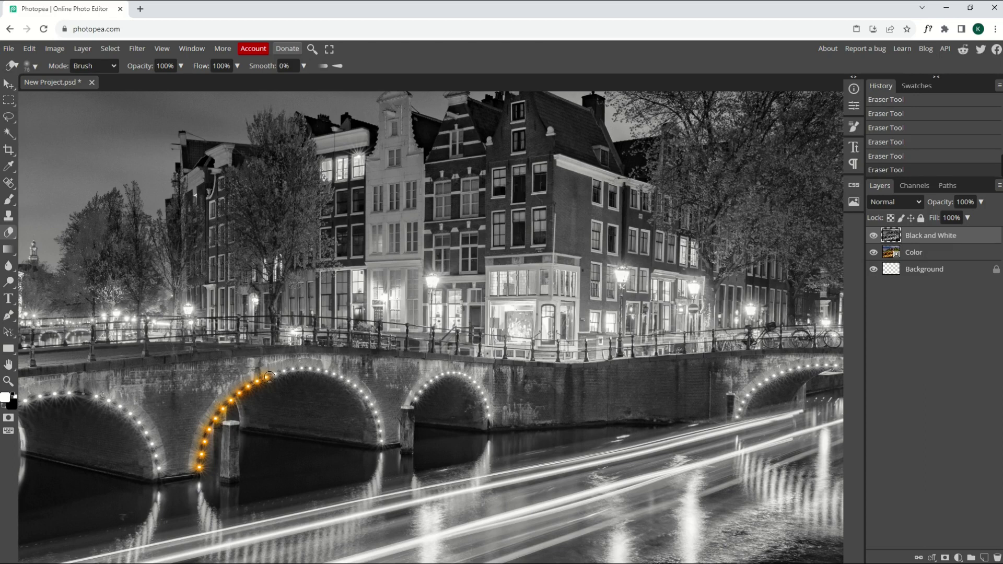
- Reveal colour in the arch-top lights and, with a larger brush, the right-side lights
{"action": "left_click", "coordinate": [276, 375]}
{"action": "left_click", "coordinate": [282, 373]}
{"action": "left_click", "coordinate": [295, 371]}
{"action": "left_click", "coordinate": [304, 369]}
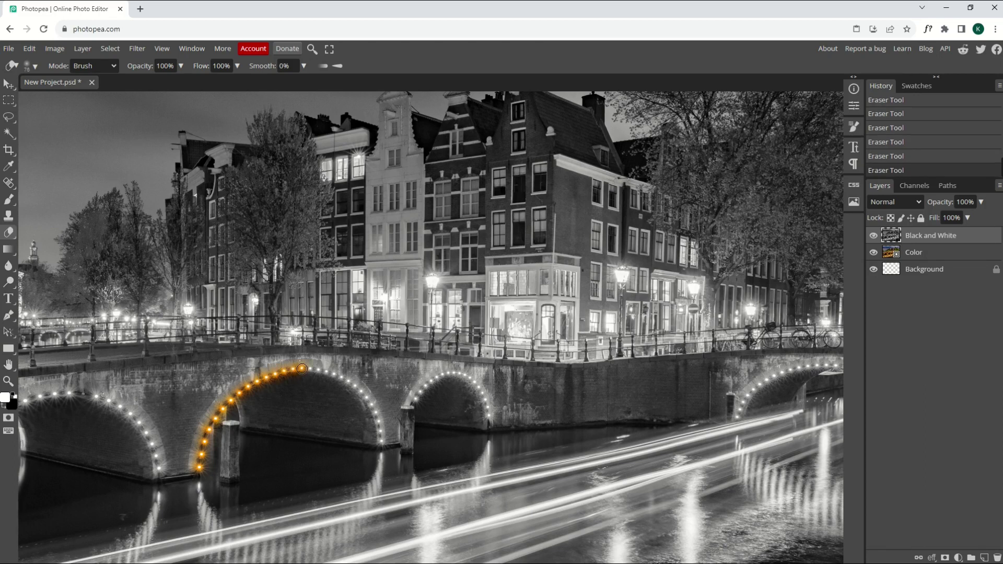
{"action": "left_click", "coordinate": [309, 369]}
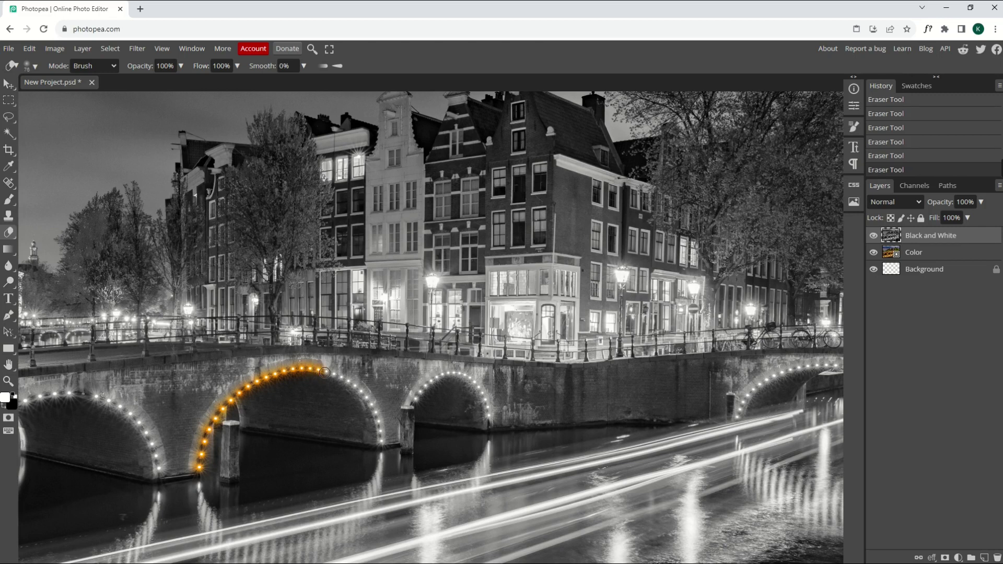
{"action": "left_click", "coordinate": [324, 372]}
{"action": "key", "text": "]"}
{"action": "left_click_drag", "start_coordinate": [333, 374], "coordinate": [381, 441]}
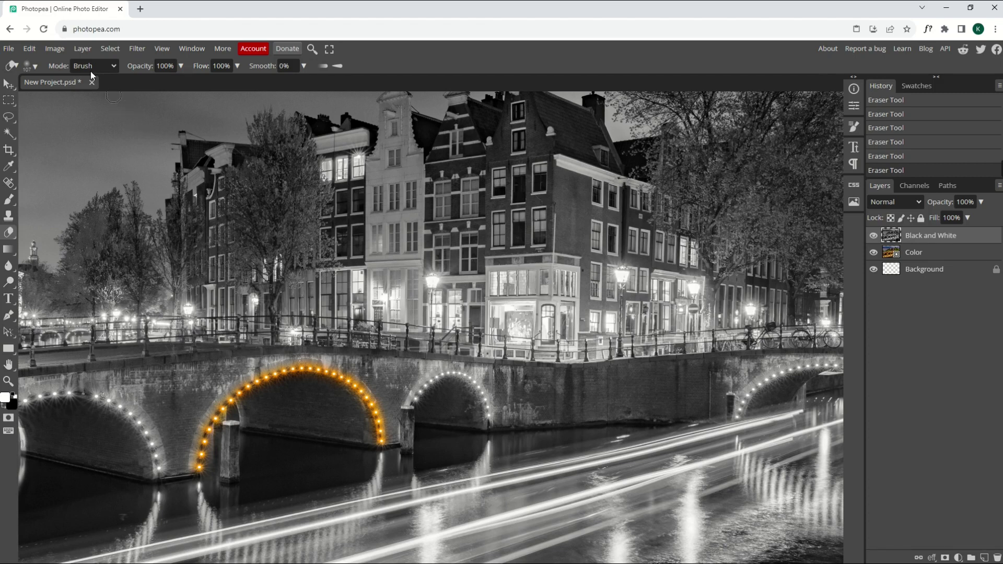
- Set the eraser to 436 px, 0% hardness and 25% opacity
{"action": "left_click", "coordinate": [115, 65]}
{"action": "left_click", "coordinate": [36, 66]}
{"action": "mouse_move", "coordinate": [116, 95]}
{"action": "left_mouse_down"}
{"action": "mouse_move", "coordinate": [165, 95]}
{"action": "mouse_move", "coordinate": [128, 95]}
{"action": "left_mouse_up"}
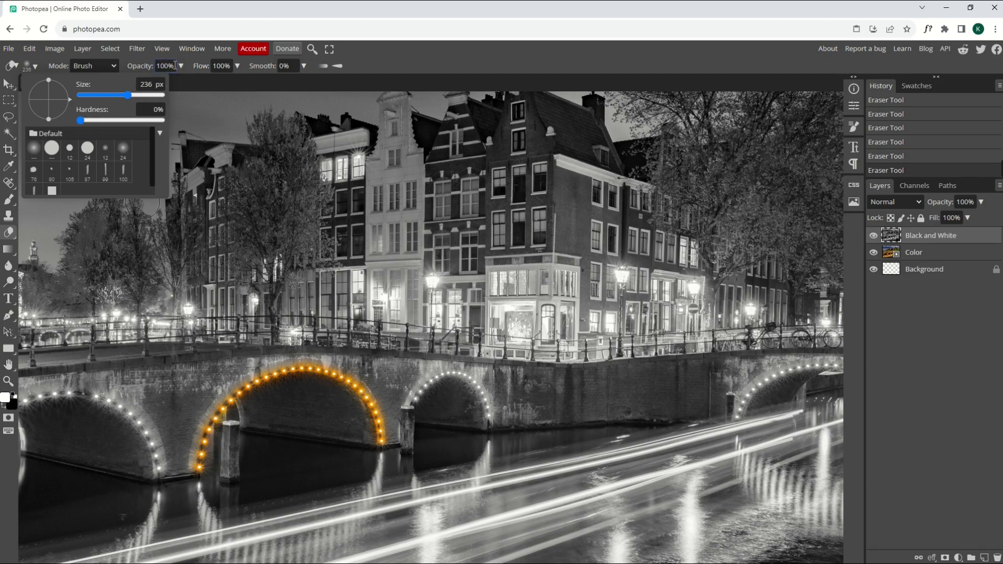
{"action": "left_click", "coordinate": [175, 65]}
{"action": "type", "text": "25"}
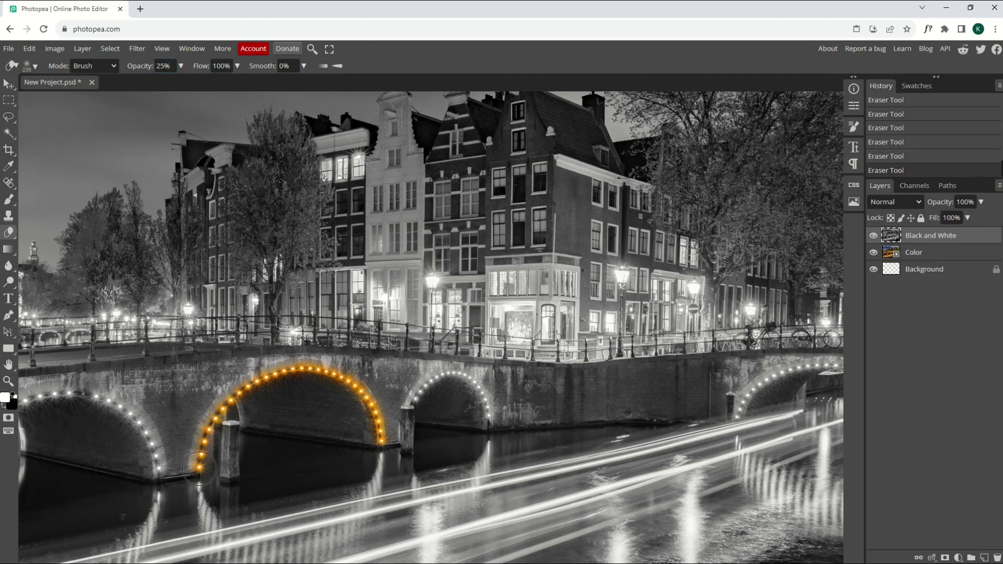
- Erase a faint warm glow along the arch, then undo the last two strokes
{"action": "mouse_move", "coordinate": [199, 465]}
{"action": "left_mouse_down"}
{"action": "mouse_move", "coordinate": [231, 403]}
{"action": "mouse_move", "coordinate": [287, 375]}
{"action": "mouse_move", "coordinate": [319, 373]}
{"action": "mouse_move", "coordinate": [349, 389]}
{"action": "mouse_move", "coordinate": [377, 425]}
{"action": "mouse_move", "coordinate": [376, 449]}
{"action": "left_mouse_up"}
{"action": "mouse_move", "coordinate": [275, 384]}
{"action": "left_mouse_down"}
{"action": "mouse_move", "coordinate": [329, 377]}
{"action": "mouse_move", "coordinate": [365, 403]}
{"action": "mouse_move", "coordinate": [383, 439]}
{"action": "left_mouse_up"}
{"action": "mouse_move", "coordinate": [239, 237]}
{"action": "left_mouse_down"}
{"action": "mouse_move", "coordinate": [185, 235]}
{"action": "mouse_move", "coordinate": [251, 229]}
{"action": "mouse_move", "coordinate": [654, 302]}
{"action": "left_mouse_up"}
{"action": "key", "text": "ctrl+z"}
{"action": "key", "text": "ctrl+z"}
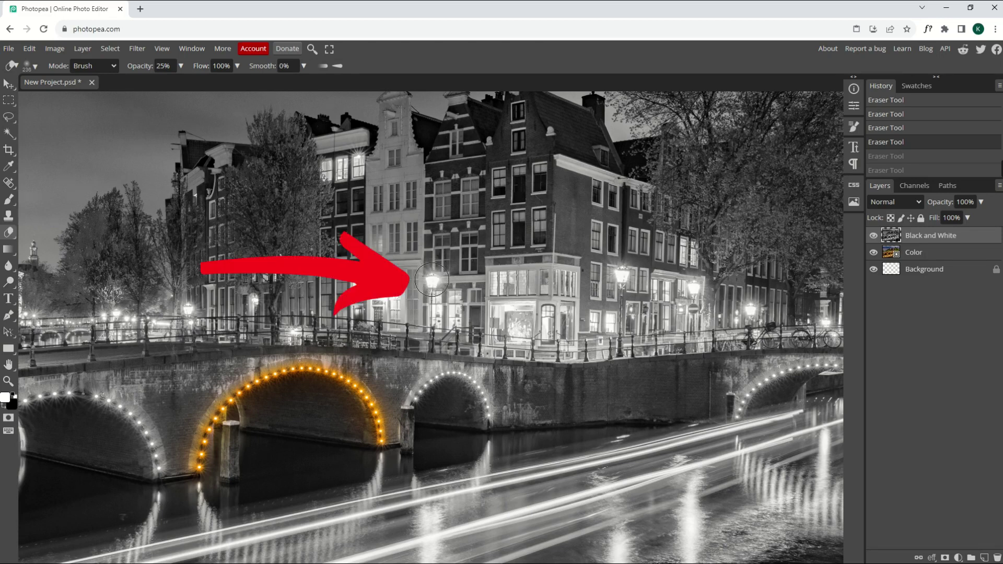
- Reveal colour at the central lamp, right-side lamps, sign and bicycle, and the tree's green foliage
{"action": "left_click", "coordinate": [432, 280]}
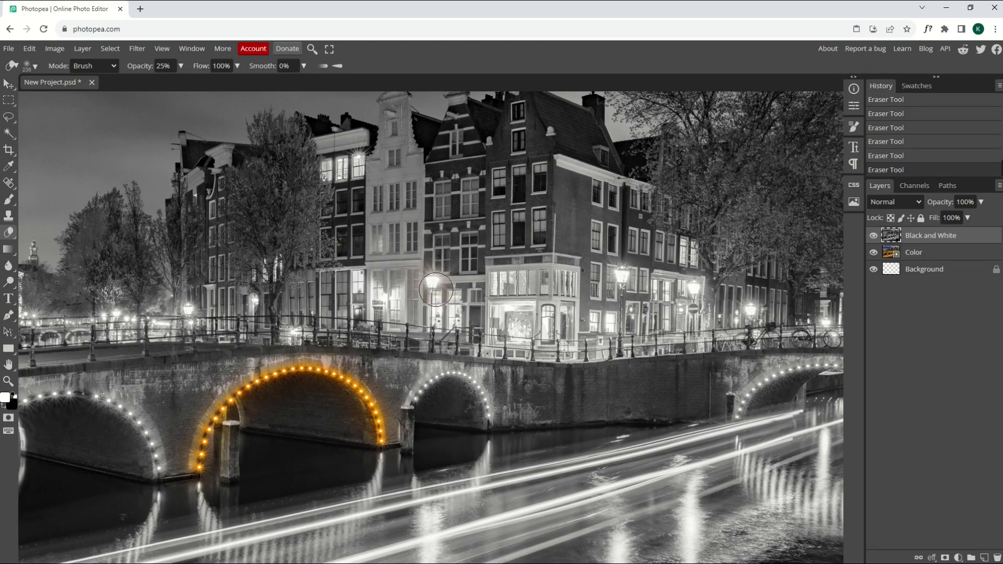
{"action": "left_click", "coordinate": [433, 281]}
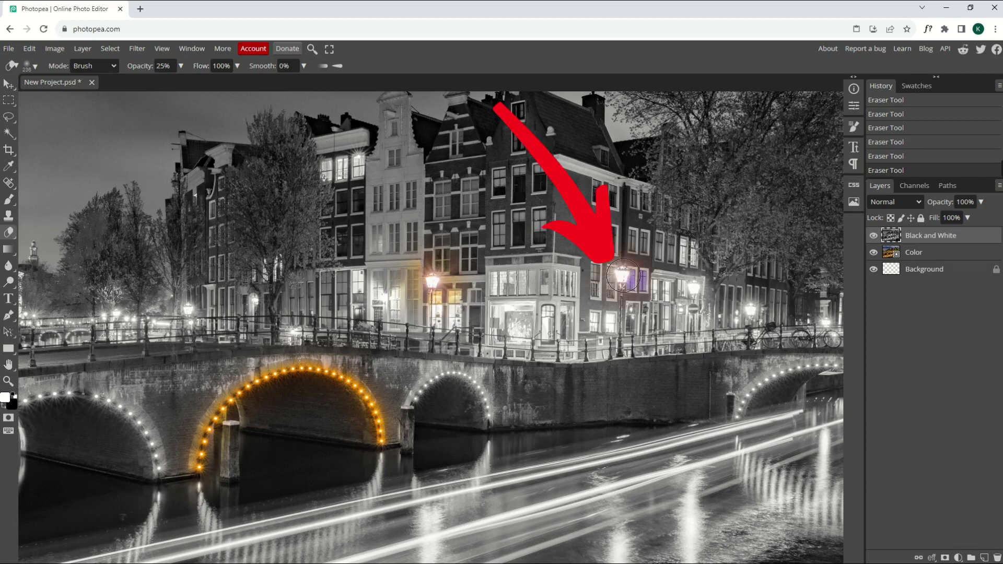
{"action": "left_click", "coordinate": [687, 293]}
{"action": "left_click", "coordinate": [752, 319]}
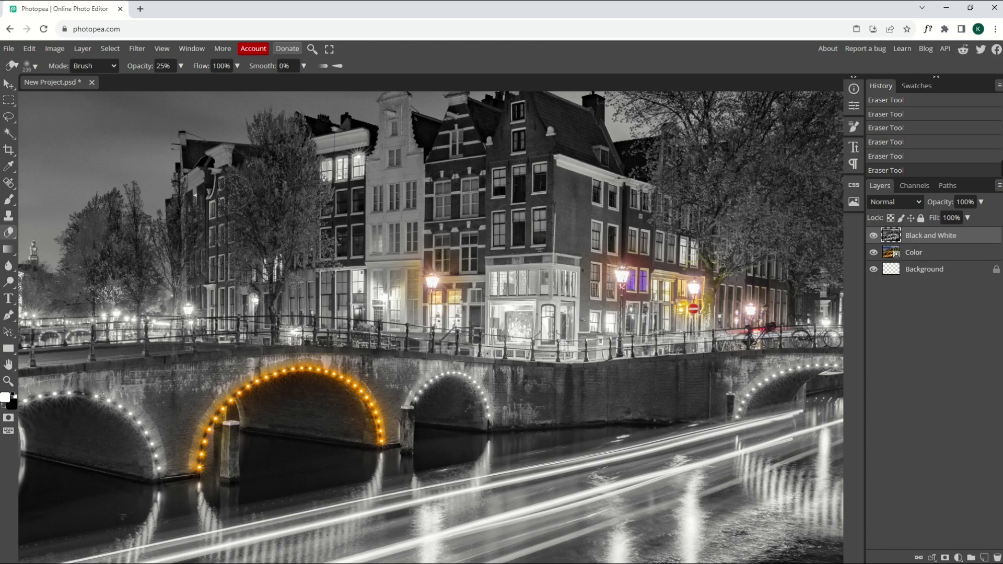
{"action": "mouse_move", "coordinate": [287, 255]}
{"action": "left_mouse_down"}
{"action": "mouse_move", "coordinate": [252, 206]}
{"action": "mouse_move", "coordinate": [287, 135]}
{"action": "mouse_move", "coordinate": [308, 186]}
{"action": "mouse_move", "coordinate": [277, 258]}
{"action": "mouse_move", "coordinate": [258, 168]}
{"action": "mouse_move", "coordinate": [297, 175]}
{"action": "mouse_move", "coordinate": [286, 205]}
{"action": "mouse_move", "coordinate": [254, 184]}
{"action": "left_mouse_up"}
{"action": "left_click", "coordinate": [8, 48]}
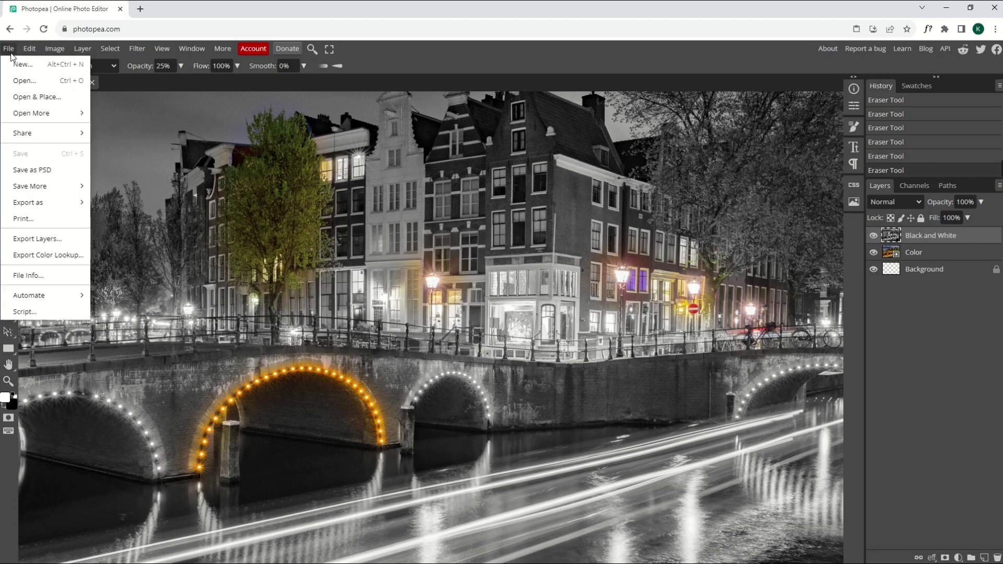
{"action": "mouse_move", "coordinate": [18, 208]}
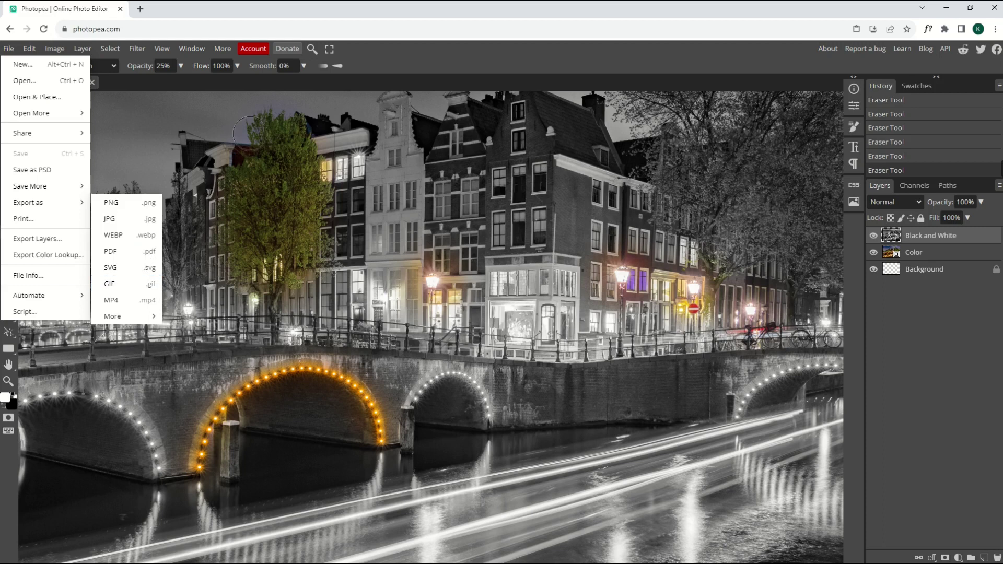
{"action": "left_click", "coordinate": [401, 65]}
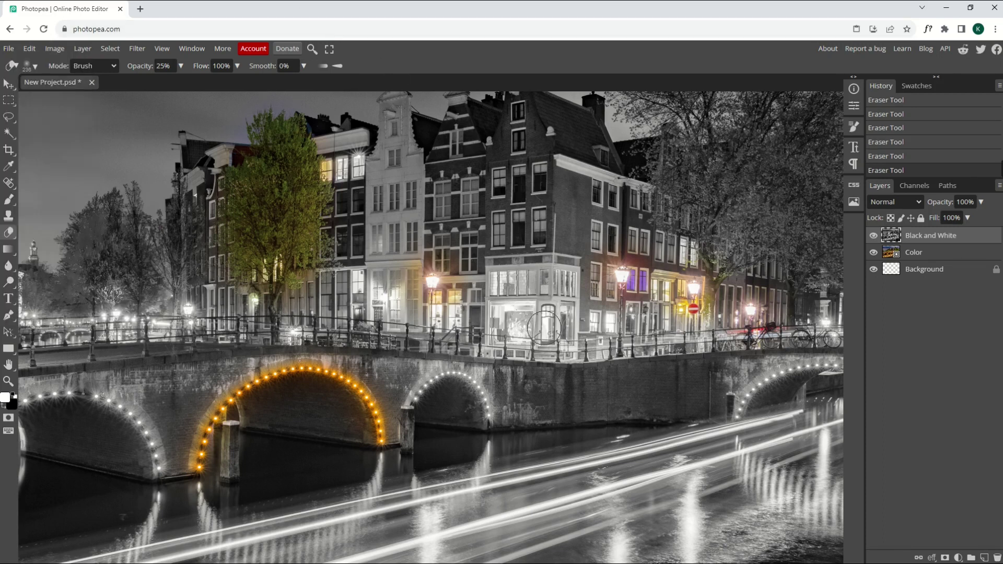